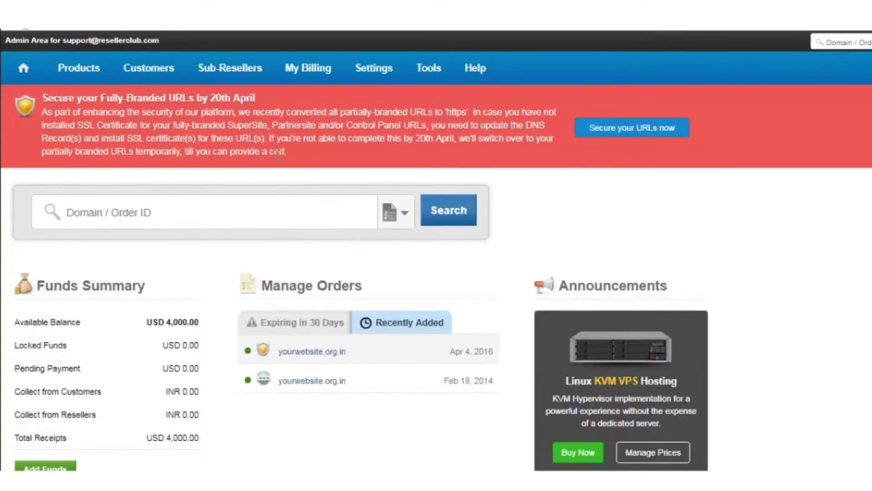
- Open the yourwebsite.org.in order from List All Orders and scroll down to its Email section
left_click(65, 95)
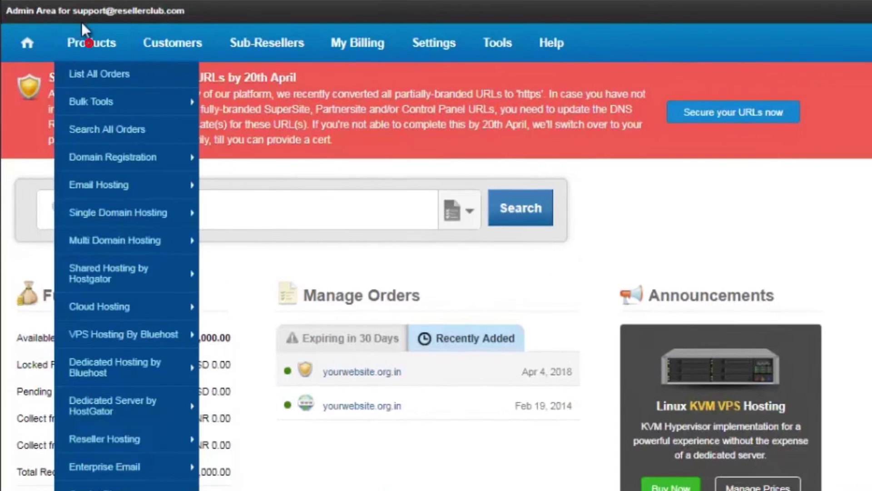
left_click(88, 75)
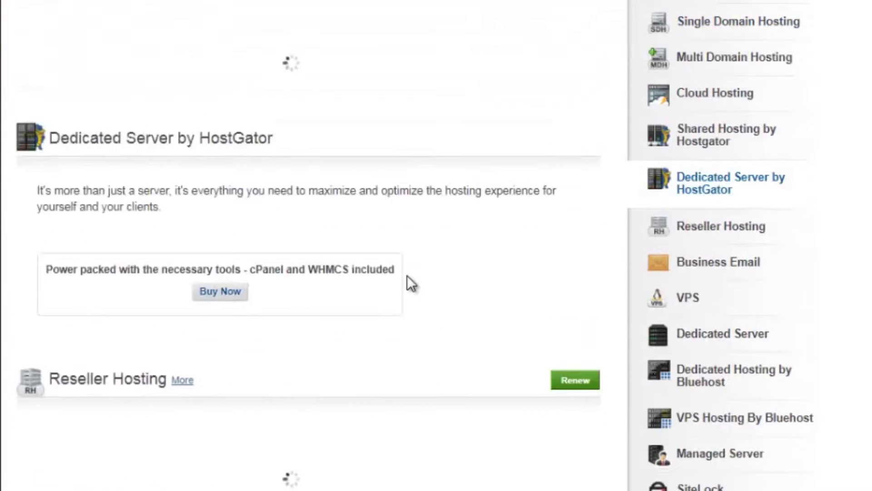
scroll(407, 275, "down", 6)
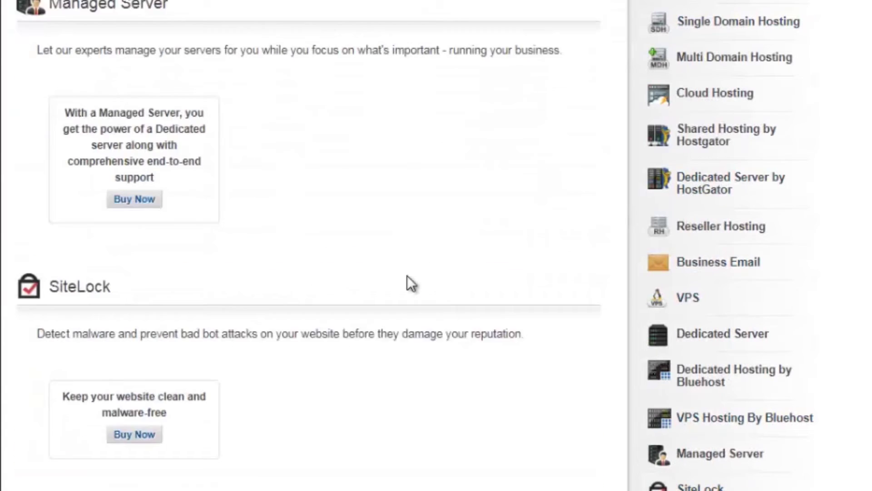
scroll(405, 193, "down", 10)
scroll(405, 193, "down", 12)
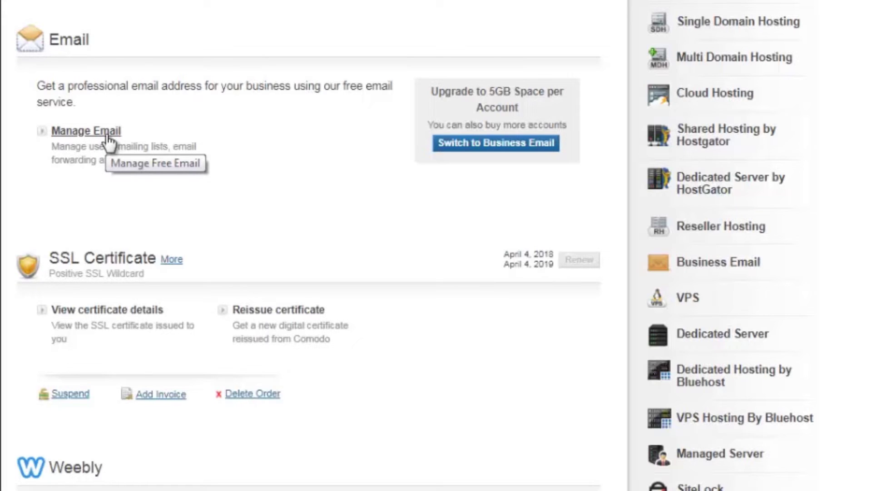
- Launch the Mailhostbox email panel for yourwebsite.org.in through Manage Email and open the Mail menu
left_click(107, 132)
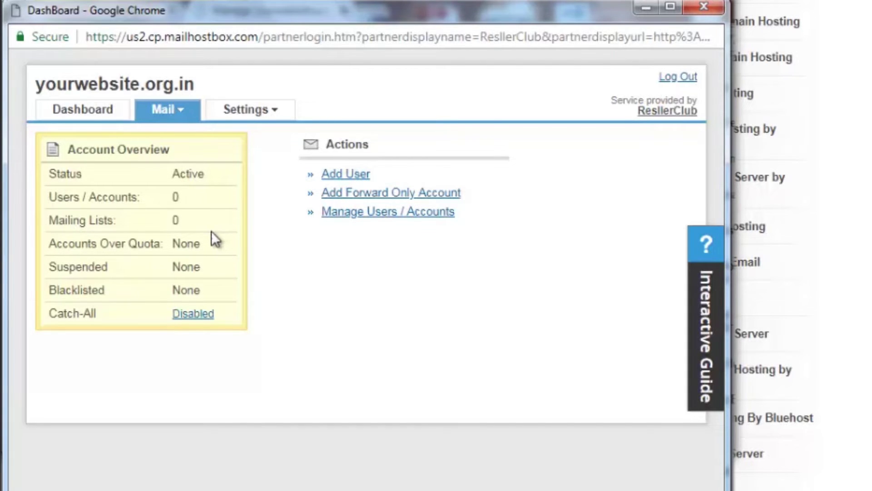
left_click(167, 110)
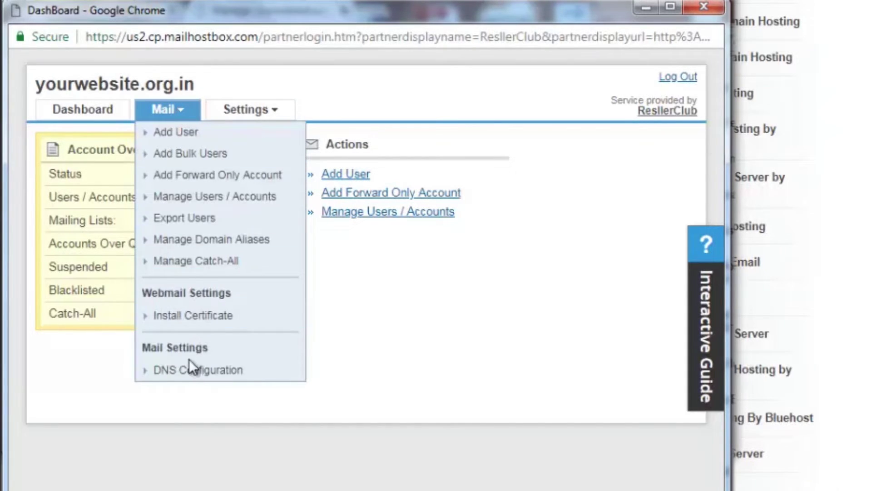
- Open DNS Configuration in a maximized window and confirm the MX, CNAME and TXT records show Valid
left_click(189, 370)
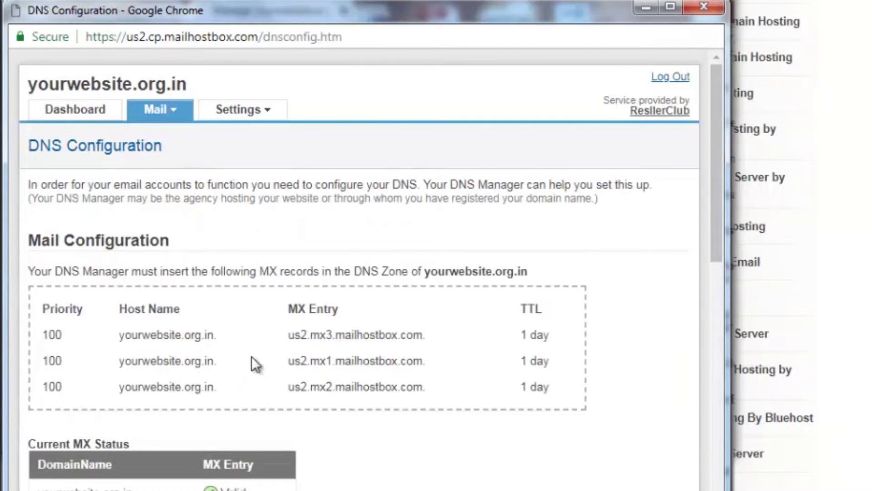
scroll(251, 356, "down", 2)
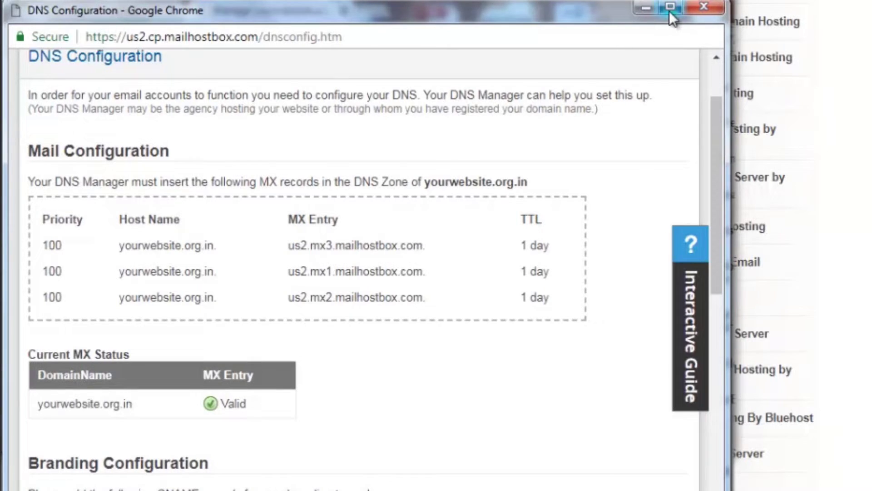
left_click(670, 8)
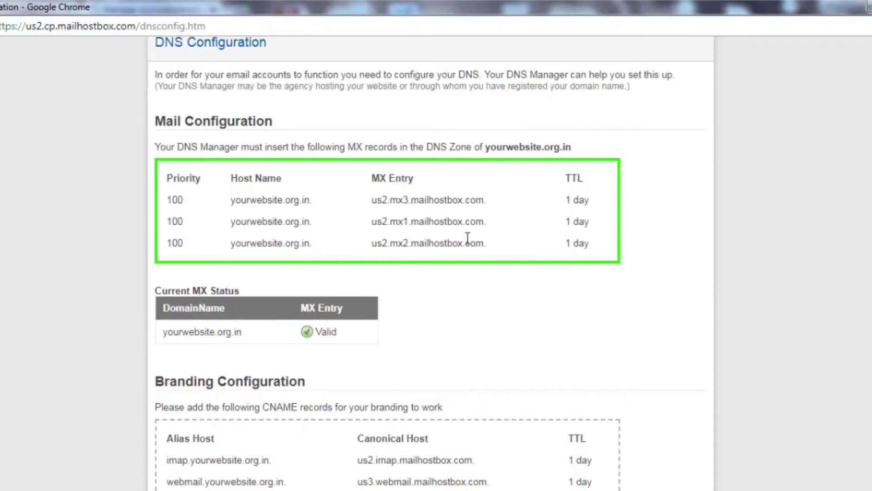
scroll(465, 243, "down", 5)
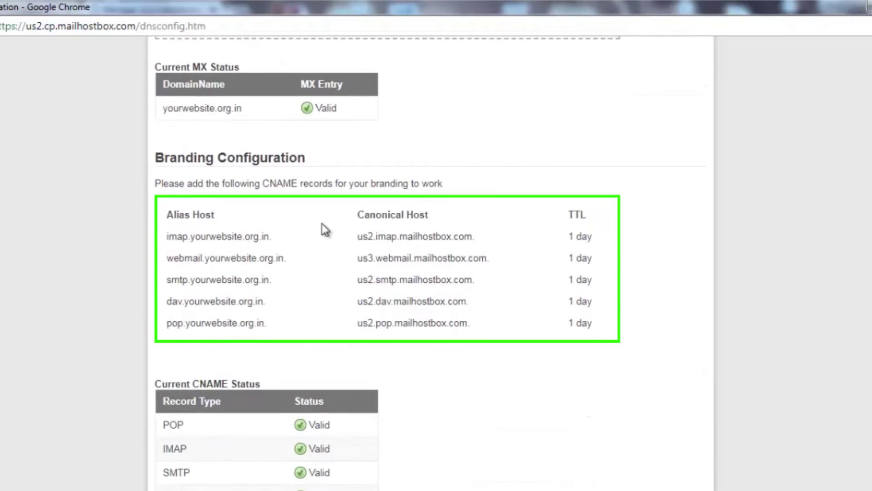
scroll(420, 236, "down", 7)
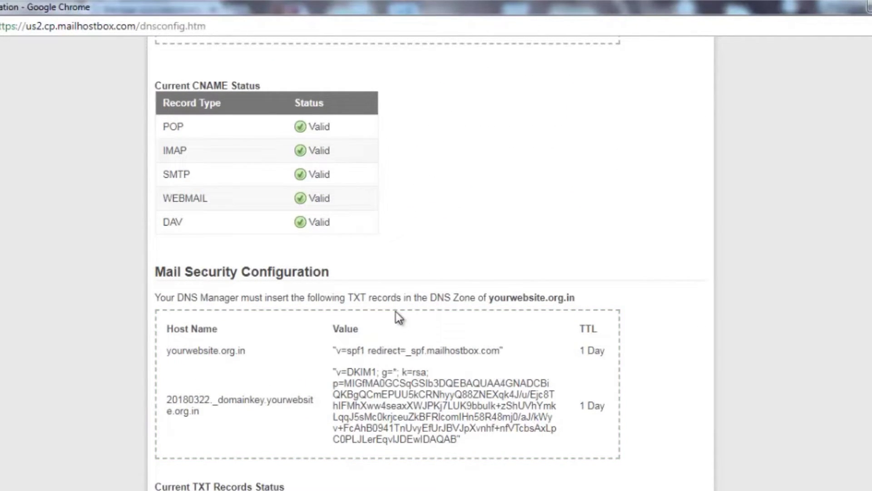
scroll(852, 438, "down", 1)
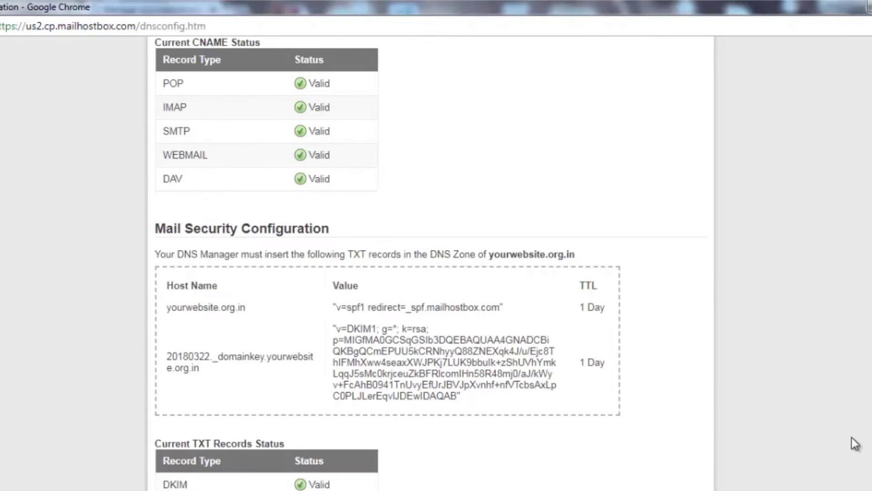
scroll(601, 434, "up", 12)
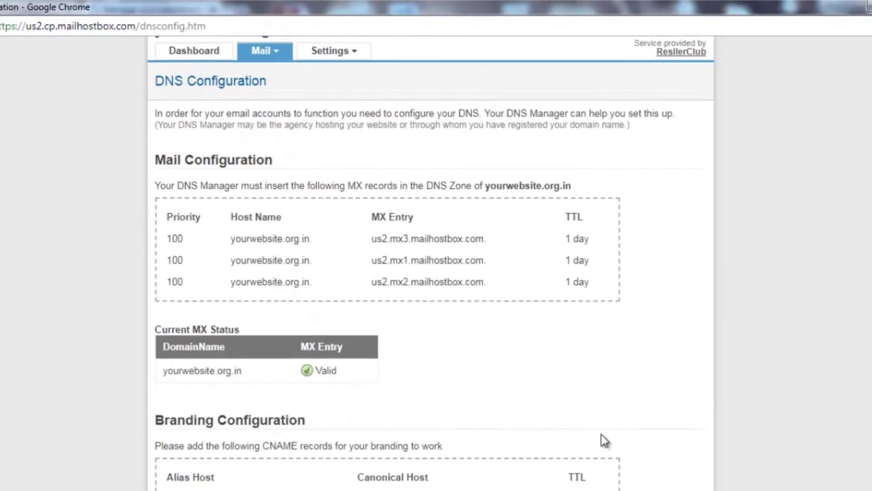
left_click(281, 88)
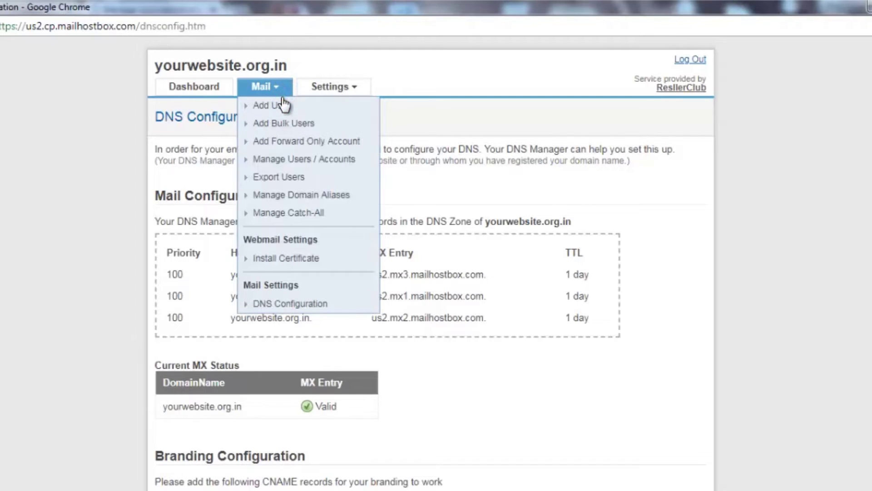
- Start a new mailbox user with first and last name, display name Admin, address prefix admin and an alternate e-mail
left_click(283, 106)
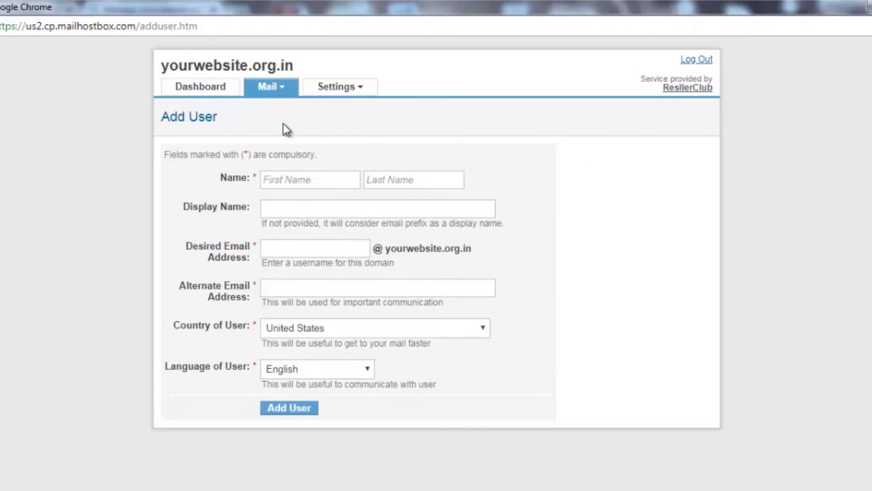
left_click(286, 179)
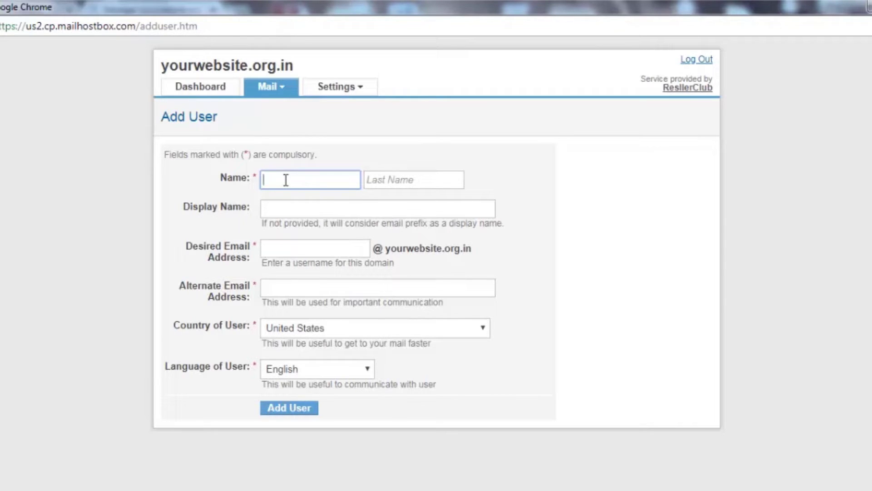
type("admin")
key("Tab")
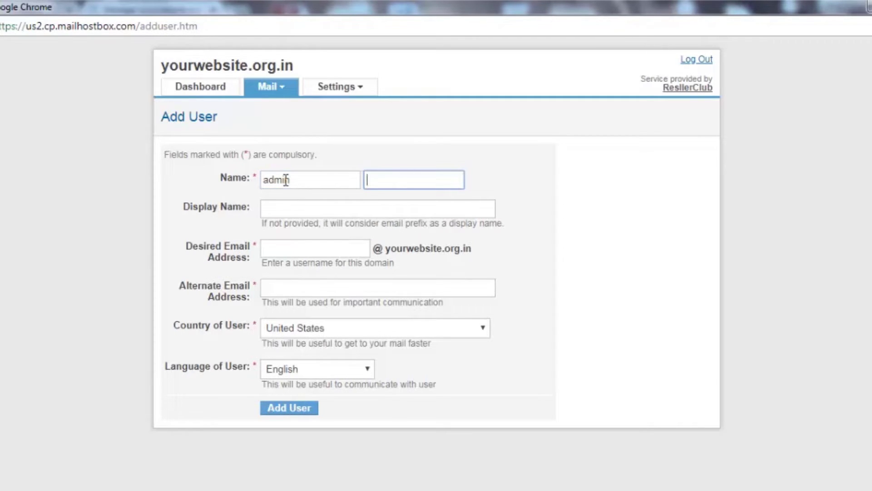
type("test")
key("Tab")
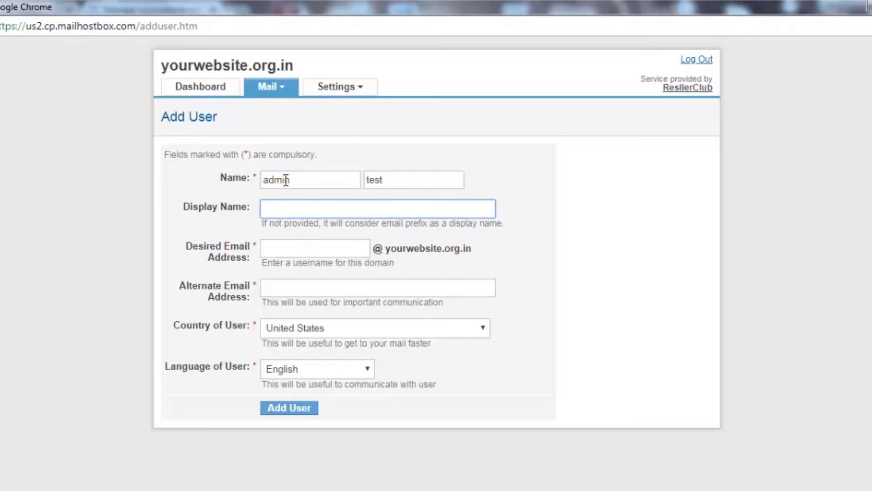
type("Admin")
key("Tab")
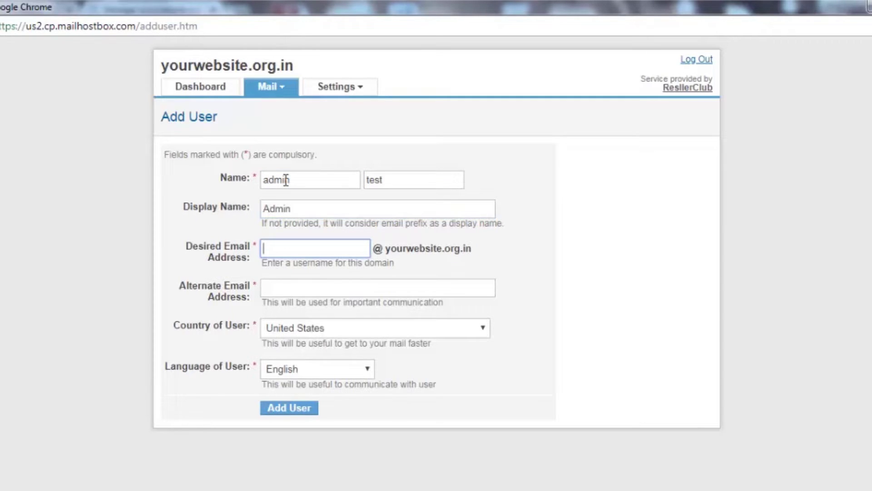
type("admin")
key("Tab")
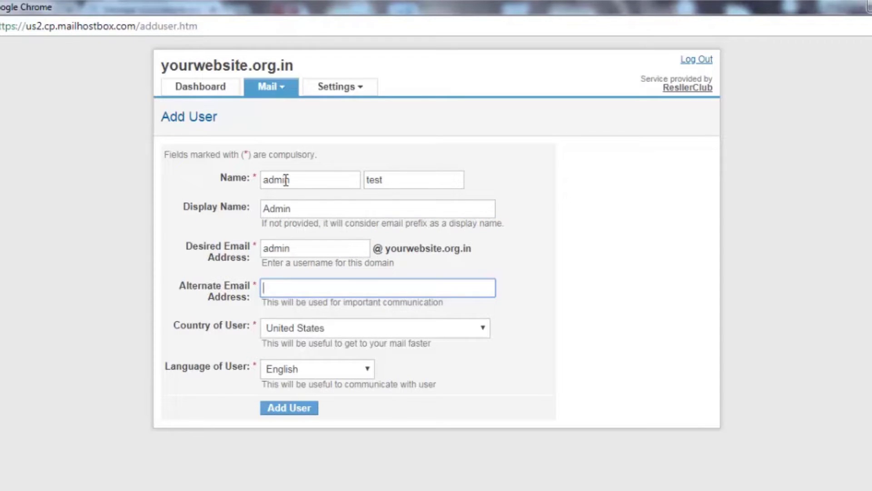
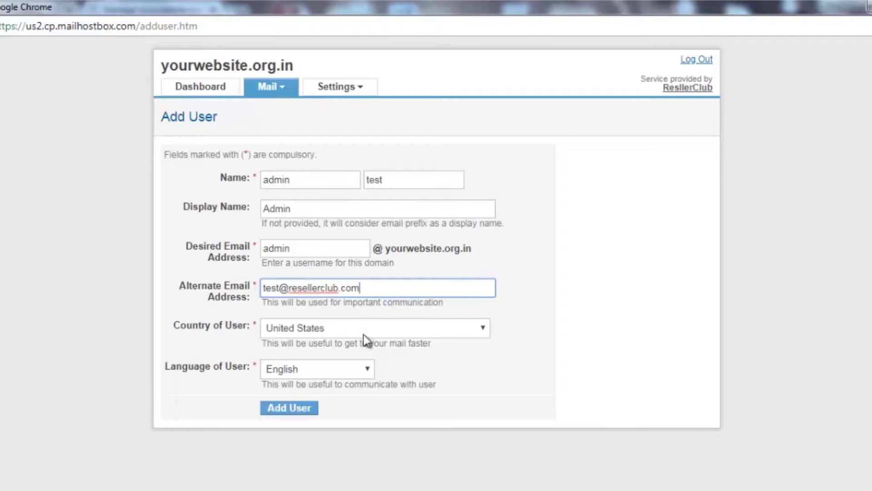
- Set the user's country to India and create the admin mailbox
left_click(363, 334)
type("india")
key("Return")
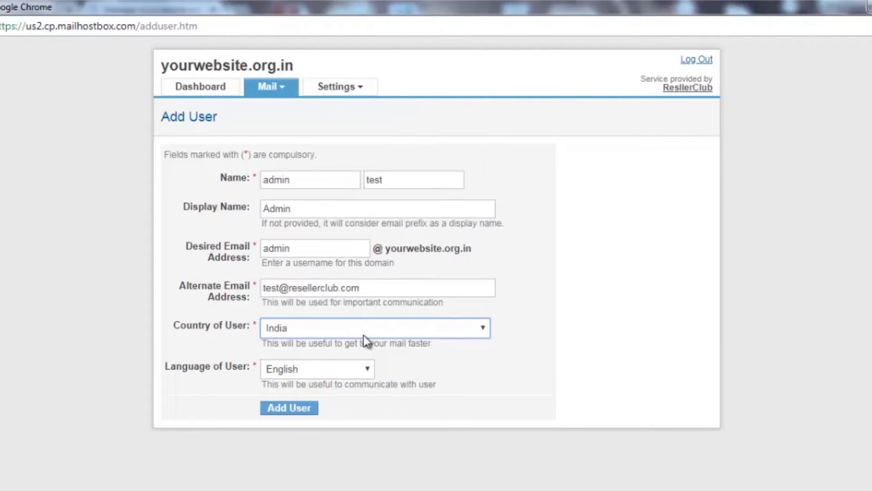
key("Tab")
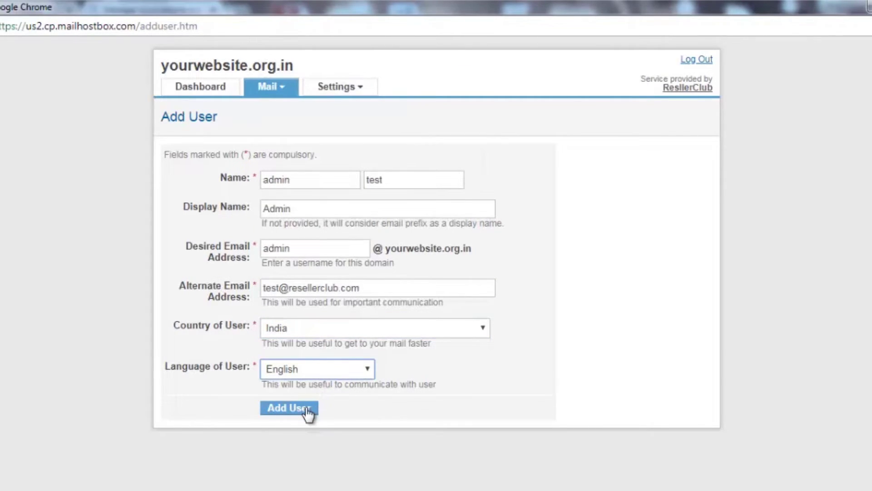
left_click(306, 408)
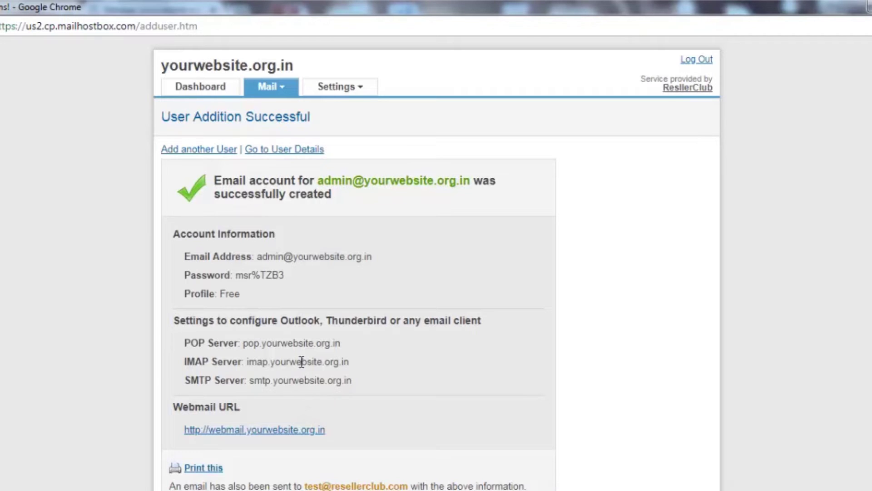
left_click_drag(234, 275, 372, 256)
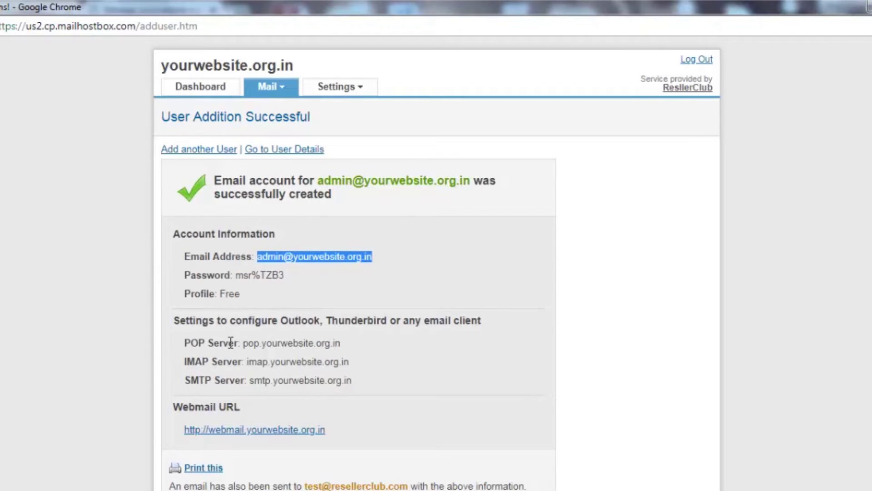
left_click_drag(179, 321, 427, 380)
left_click(427, 380)
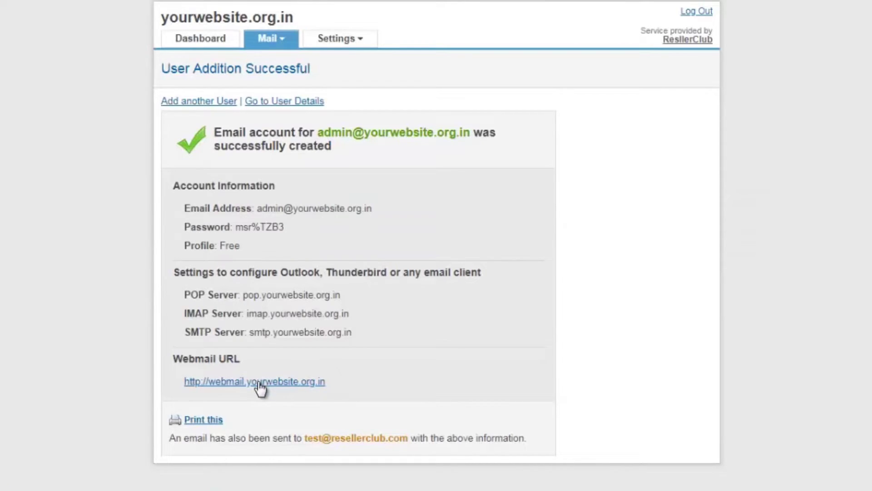
- Log in to OX App Suite webmail using the new admin mailbox's copied address and generated password
left_click_drag(257, 208, 371, 211)
key("ctrl+c")
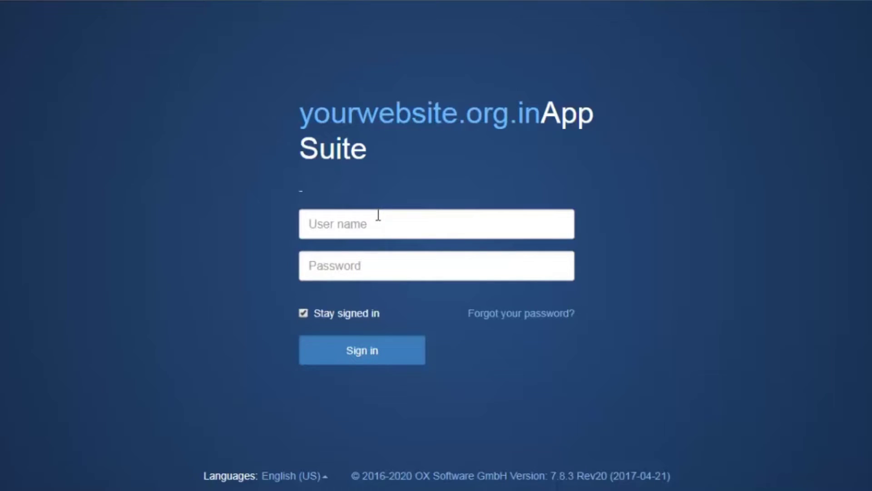
left_click(374, 227)
key("ctrl+v")
key("Tab")
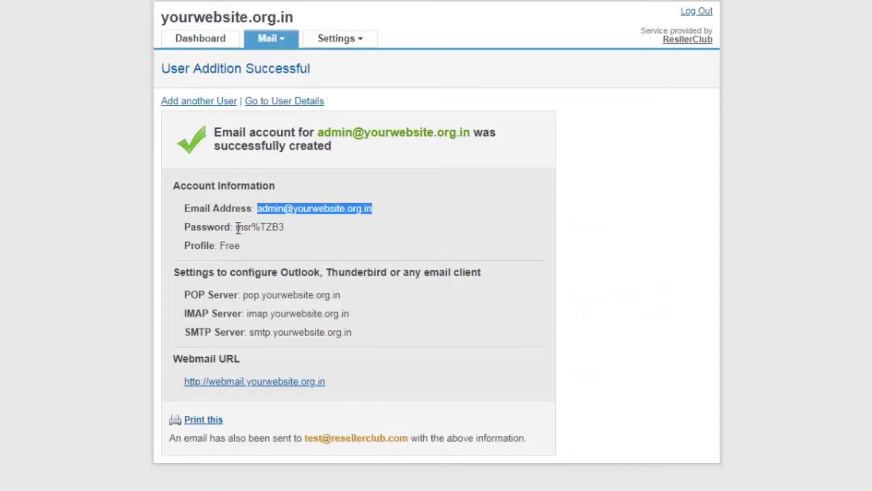
left_click_drag(237, 227, 285, 229)
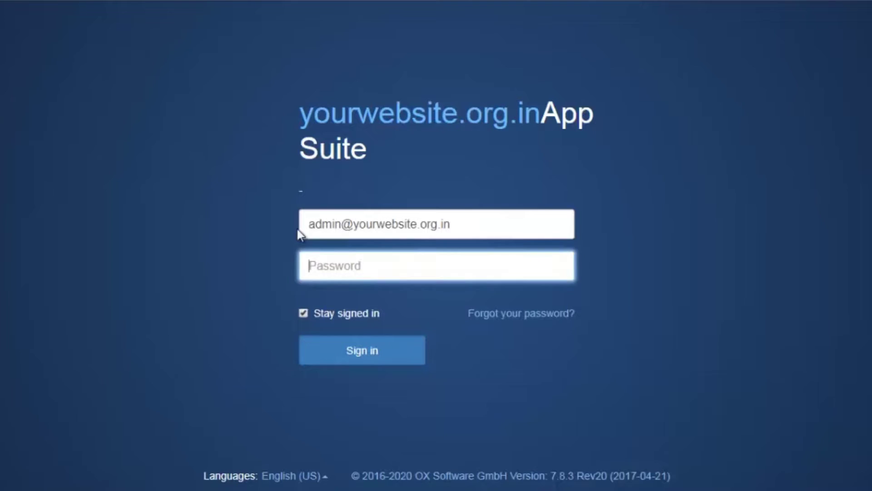
key("ctrl+v")
left_click(369, 351)
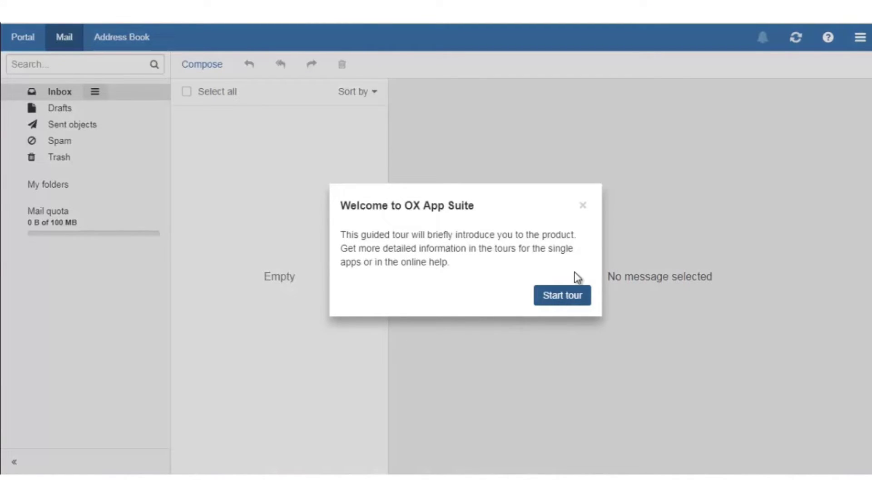
- Dismiss the welcome tour and open Change password from the webmail Settings
left_click(584, 206)
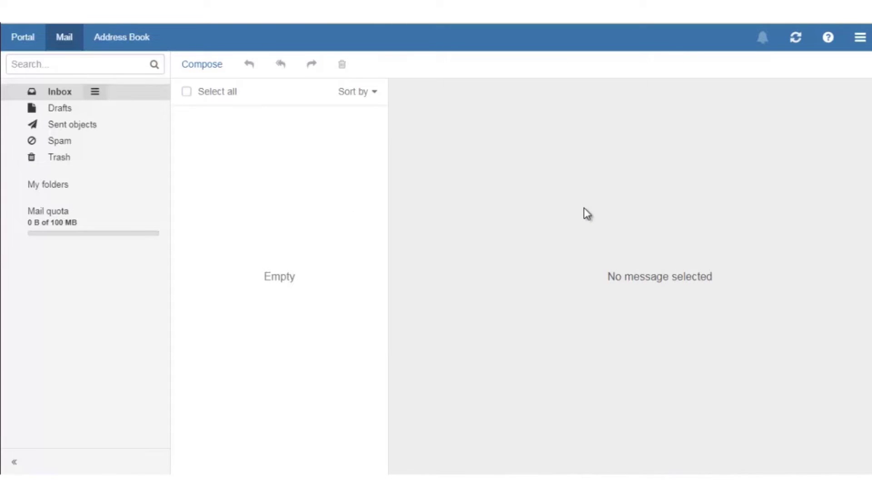
left_click(860, 41)
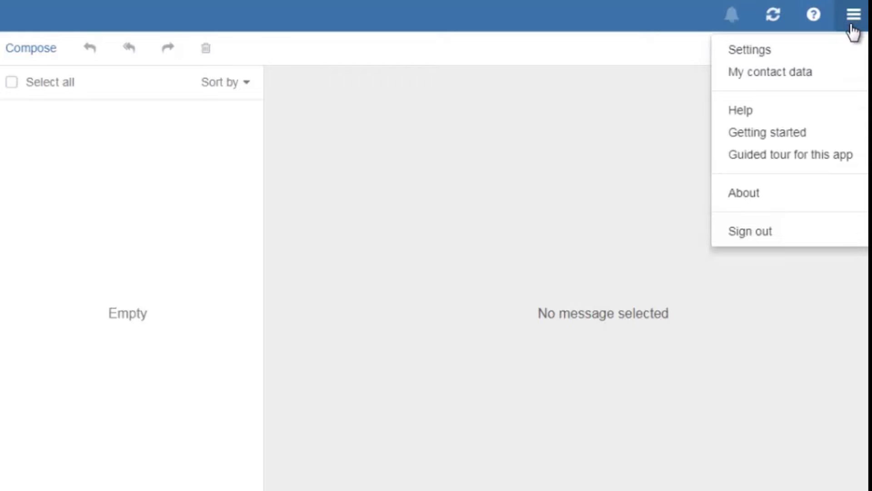
left_click(802, 54)
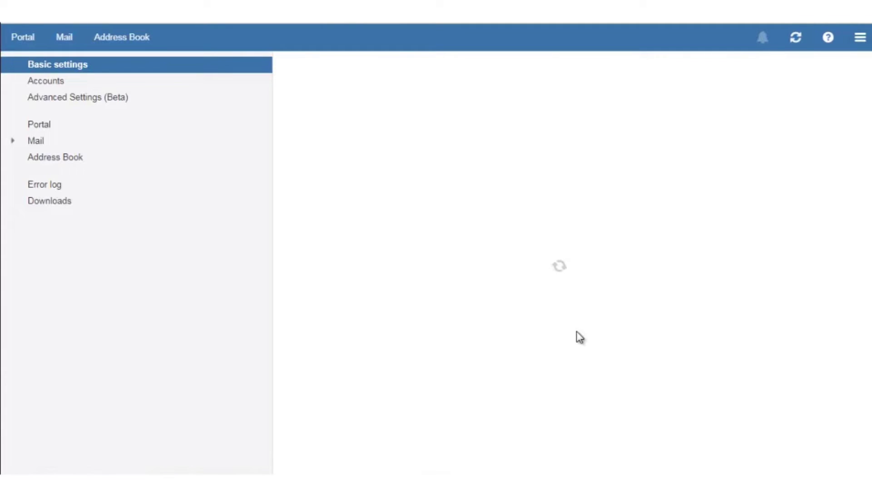
left_click(545, 443)
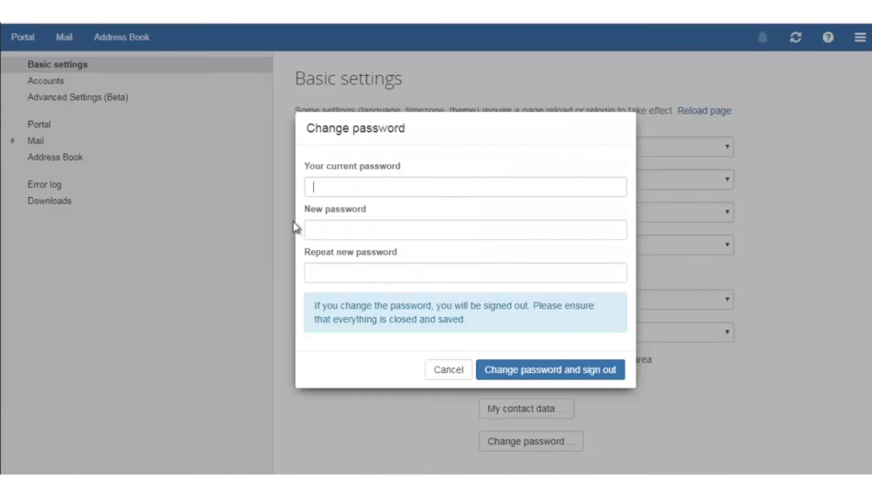
- Enter the current password, then type the new password in both new-password fields
key("ctrl+v")
left_click(334, 228)
type("*******")
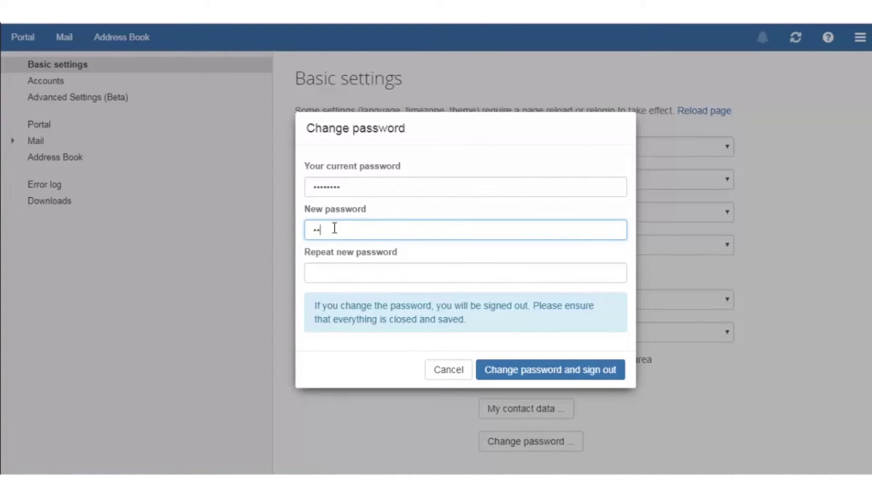
type("****")
left_click(338, 271)
type("*******")
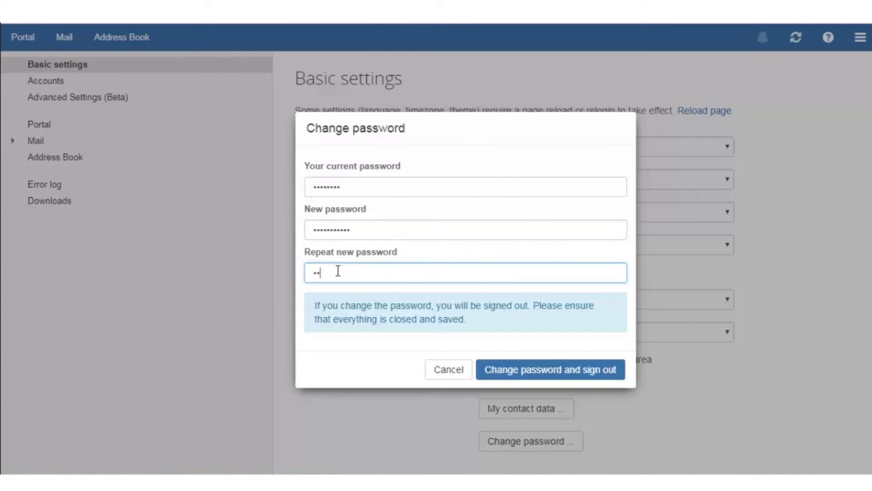
type("*****")
- Save the new password with sign-out and return to the admin account's User Addition Successful page
left_click(532, 374)
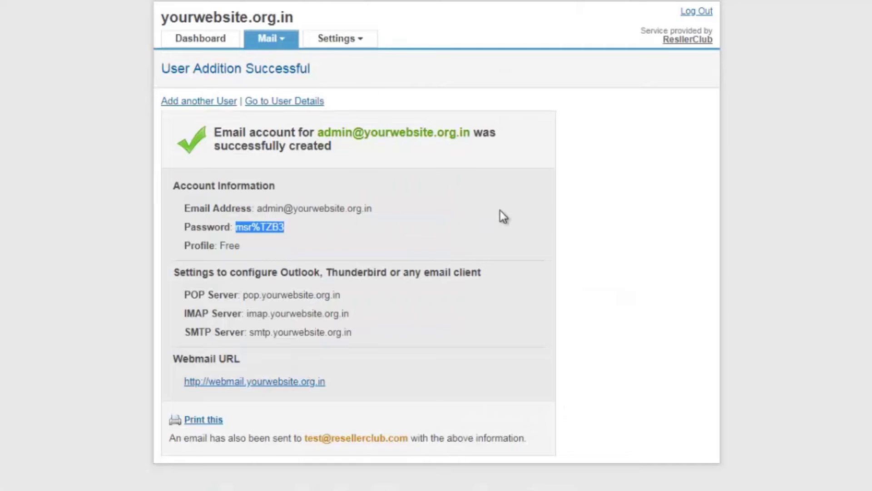
left_click(500, 210)
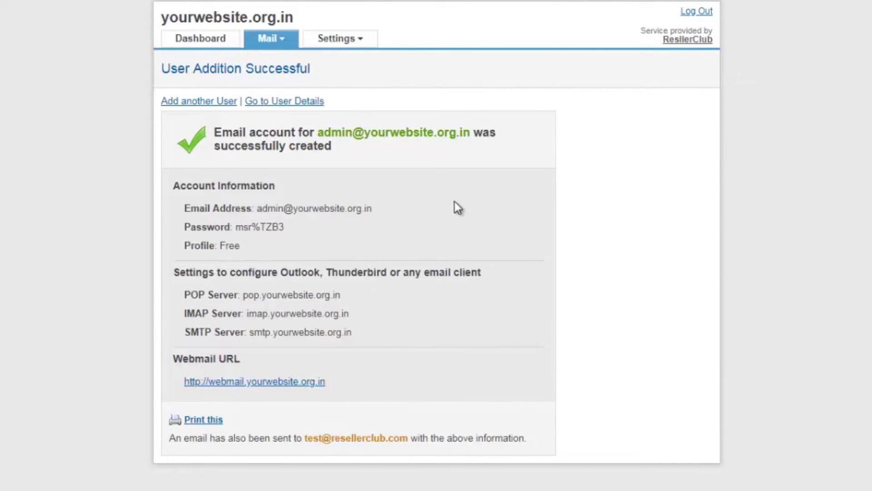
- Open Add Bulk Users from the Mail menu to view the CSV upload page
mouse_move(287, 43)
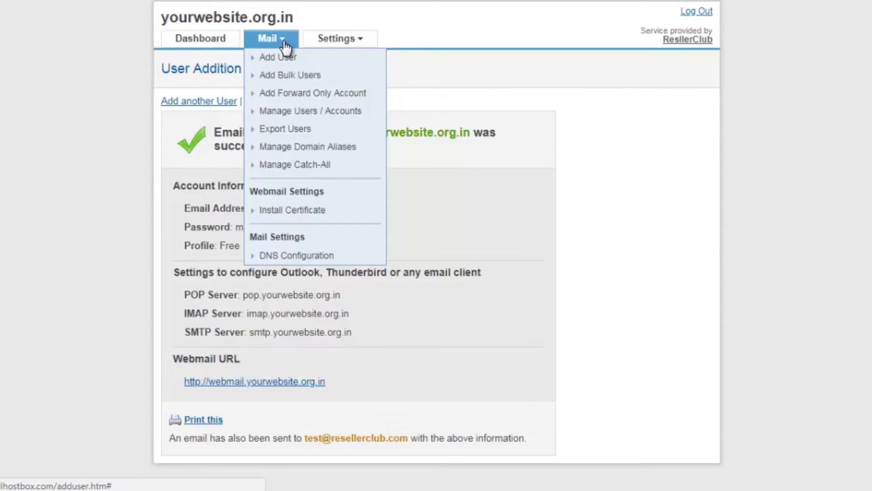
left_click(297, 75)
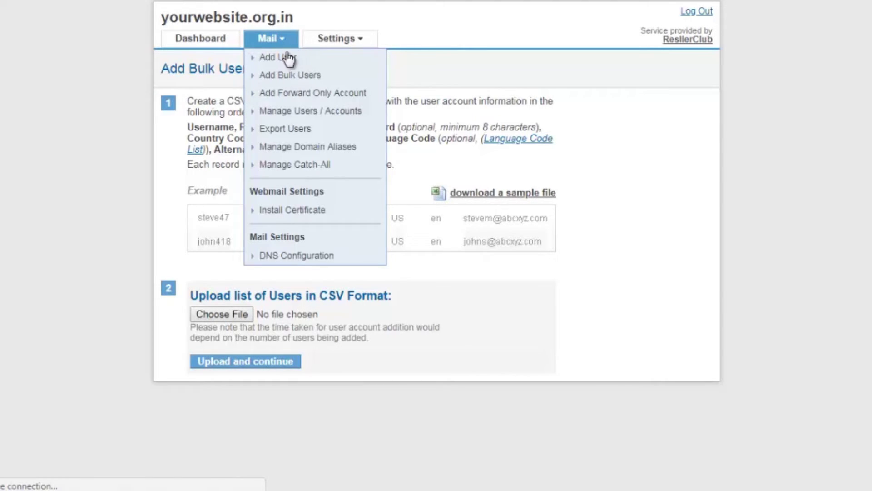
- Add forward-only account 'test' forwarding, one per line, to the admin, support and sales resellerclub.com addresses
left_click(293, 94)
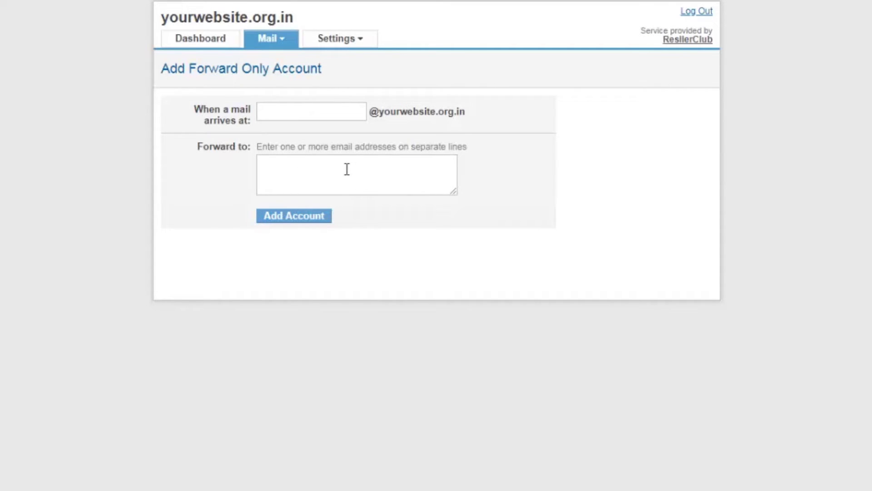
left_click(322, 114)
type("test")
key("Tab")
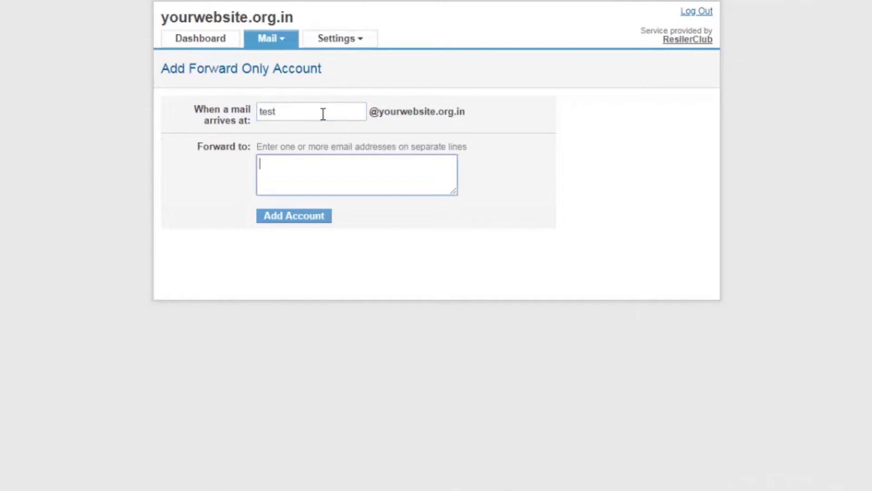
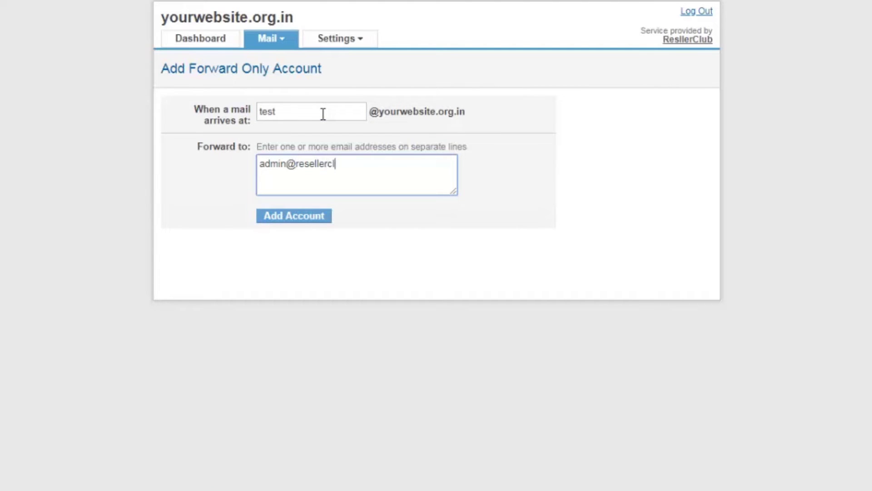
key("Return")
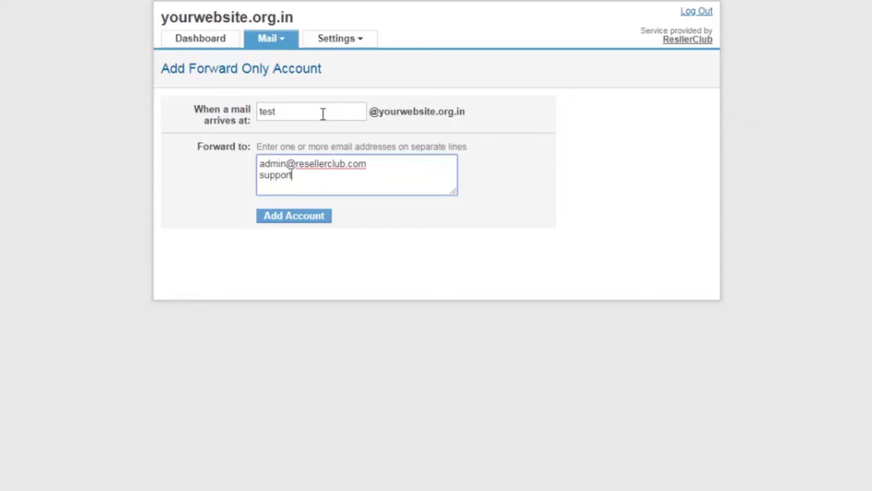
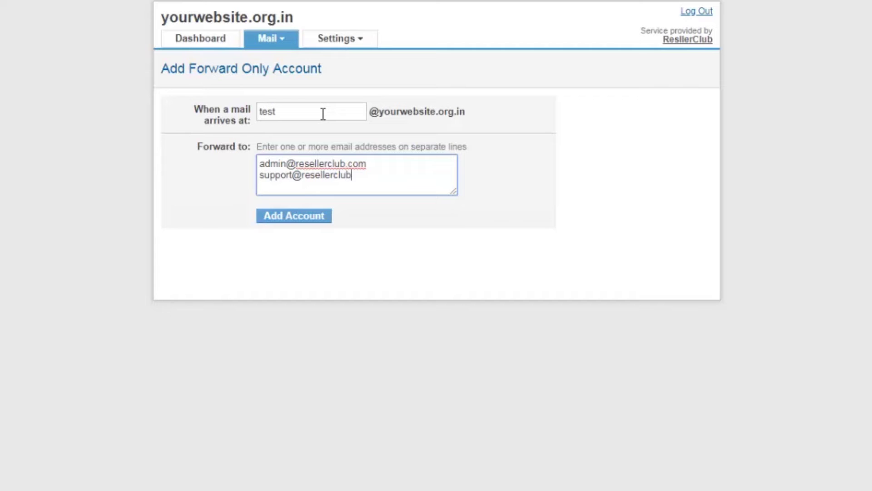
key("Return")
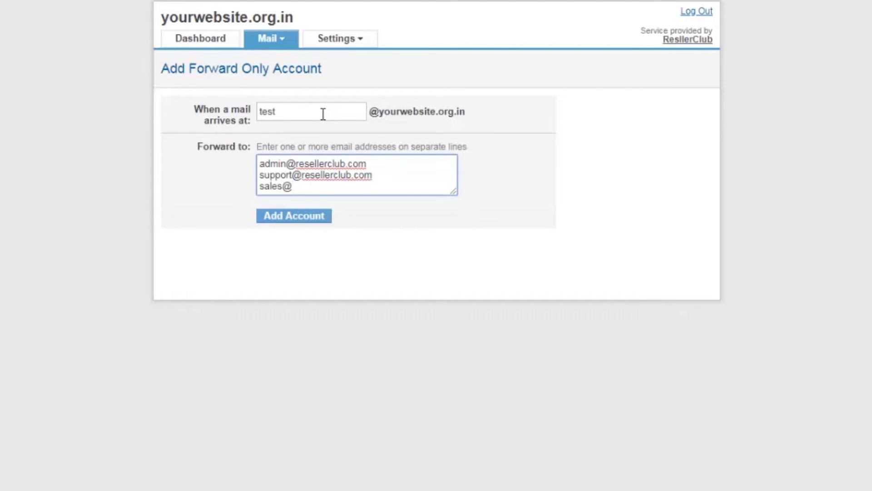
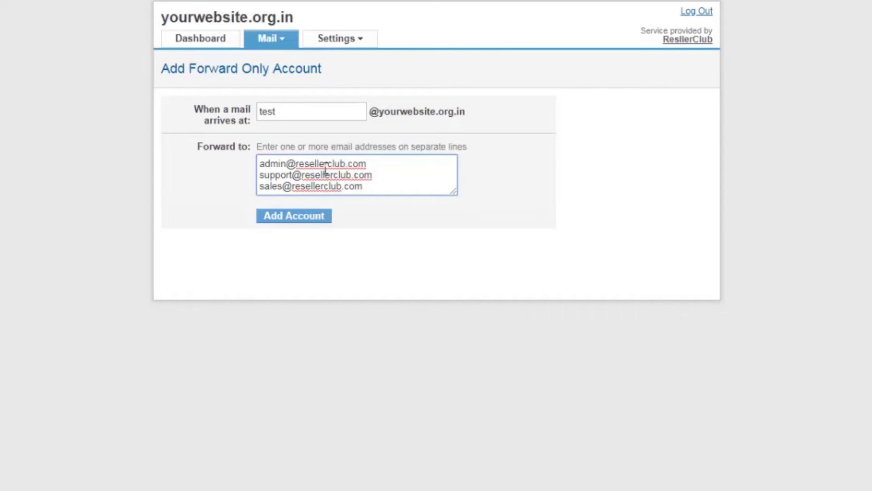
left_click(308, 218)
- Open Manage Users / Accounts to list the admin Email account and the test Forward Only account
left_click(278, 40)
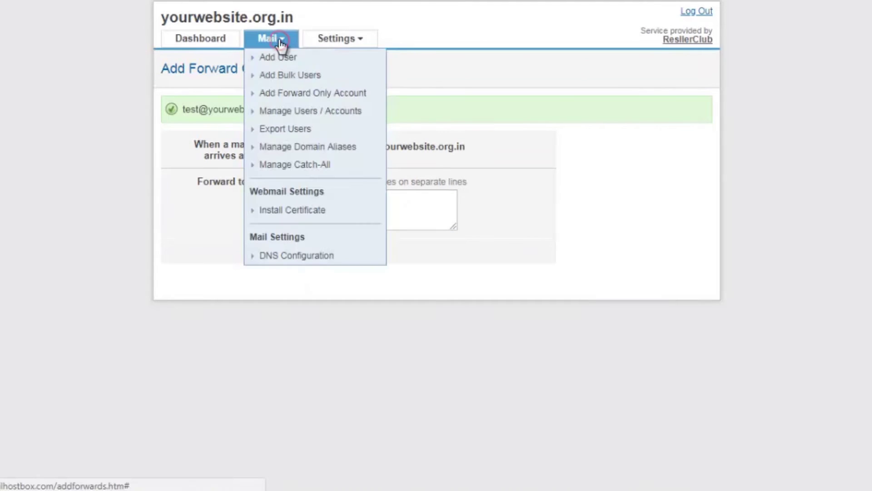
left_click(280, 111)
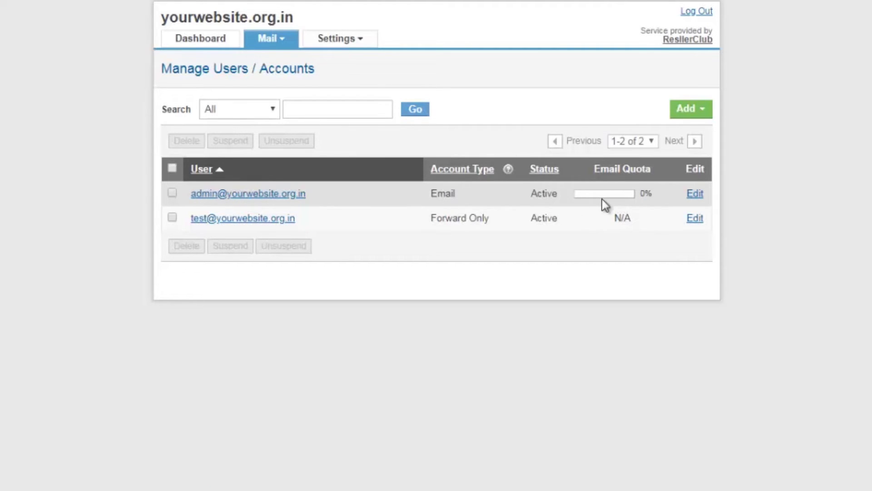
- Add a forward on the admin mailbox to the external tech e-mail address
left_click(694, 200)
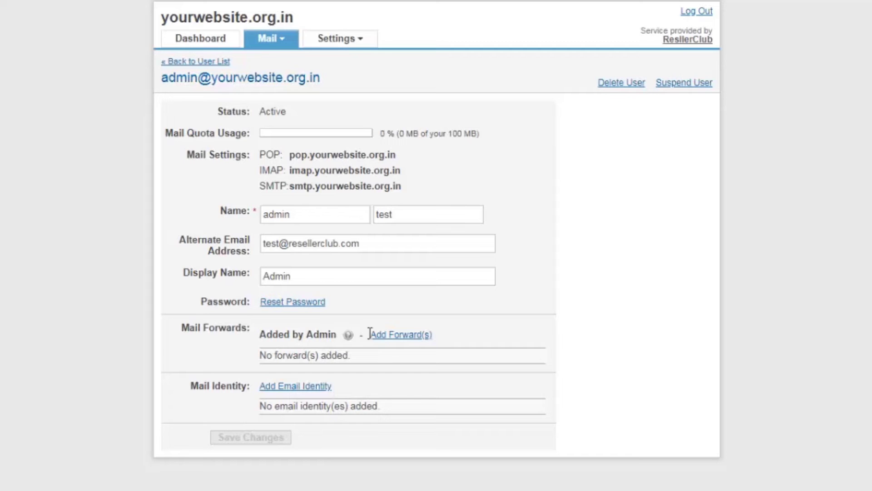
left_click(387, 336)
scroll(555, 355, "down", 2)
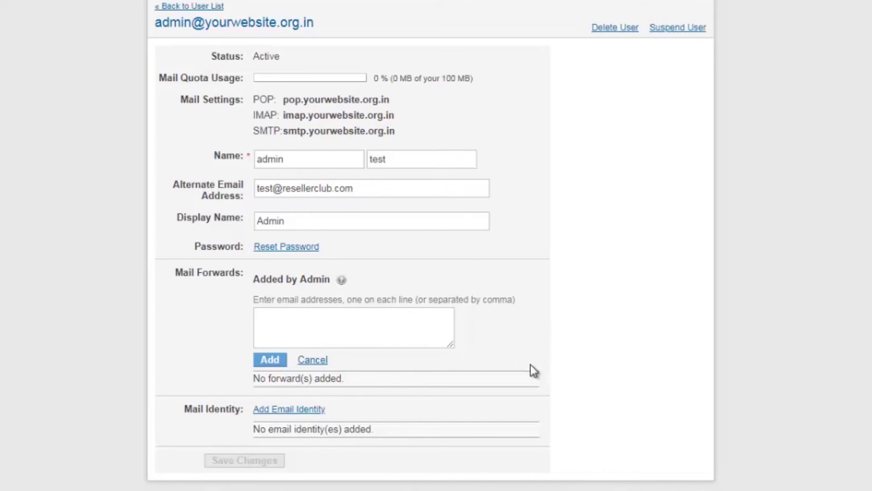
left_click(287, 322)
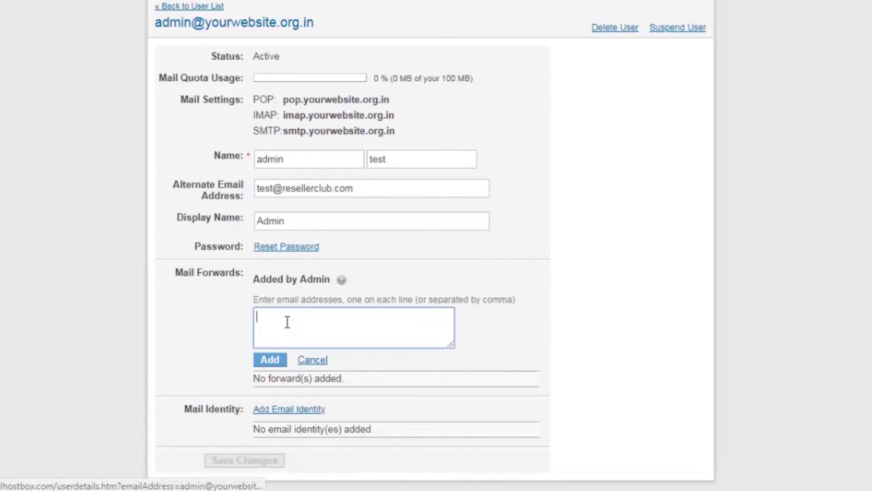
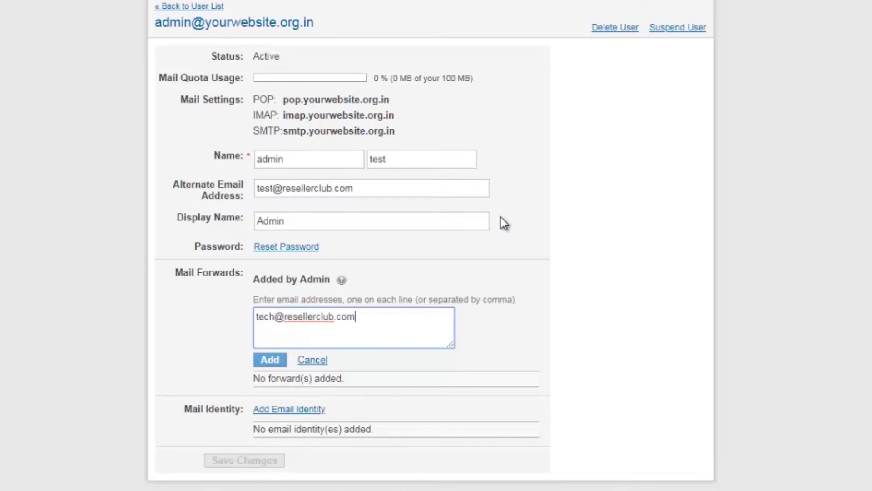
left_click(280, 361)
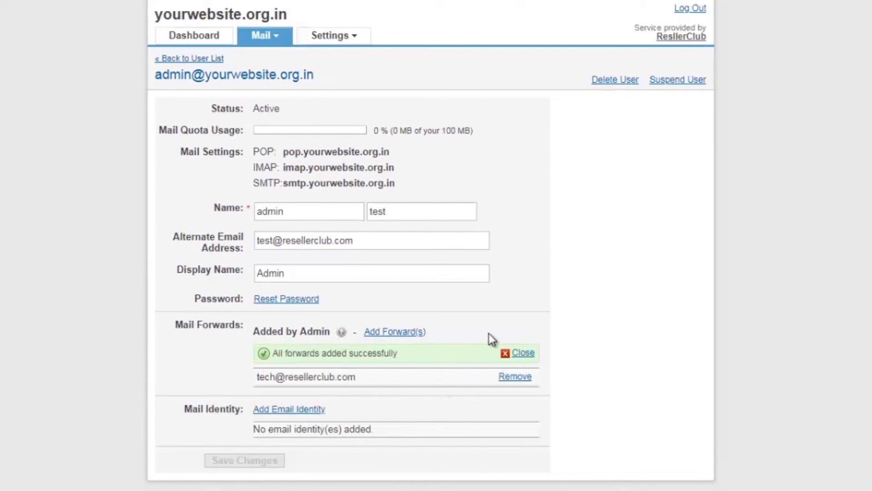
- Open Add Email Identity under Mail Identity and place the cursor in the email alias field
left_click(304, 409)
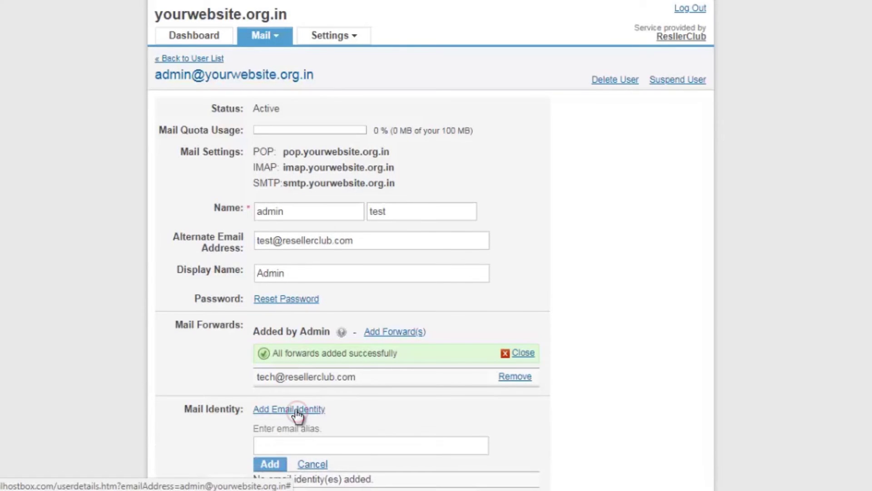
scroll(356, 413, "down", 2)
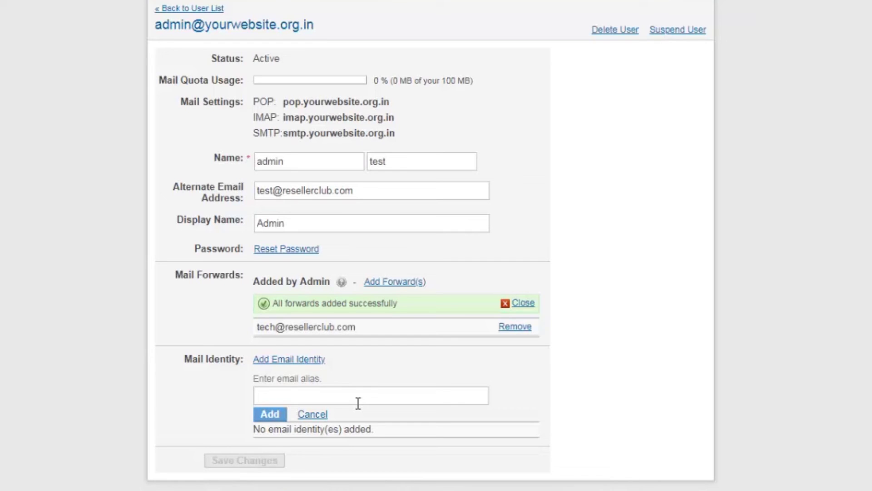
left_click(359, 399)
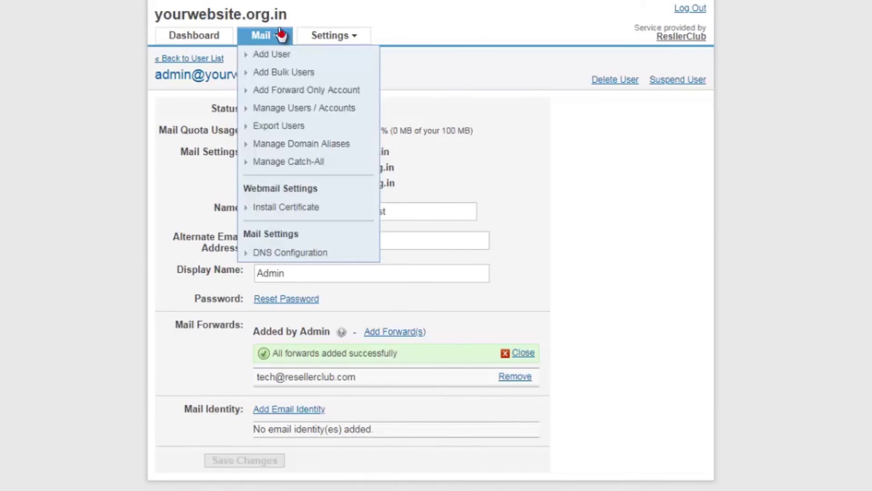
- Go to Mail > Export Users to reach the CSV download of user details
left_click(285, 34)
left_click(301, 127)
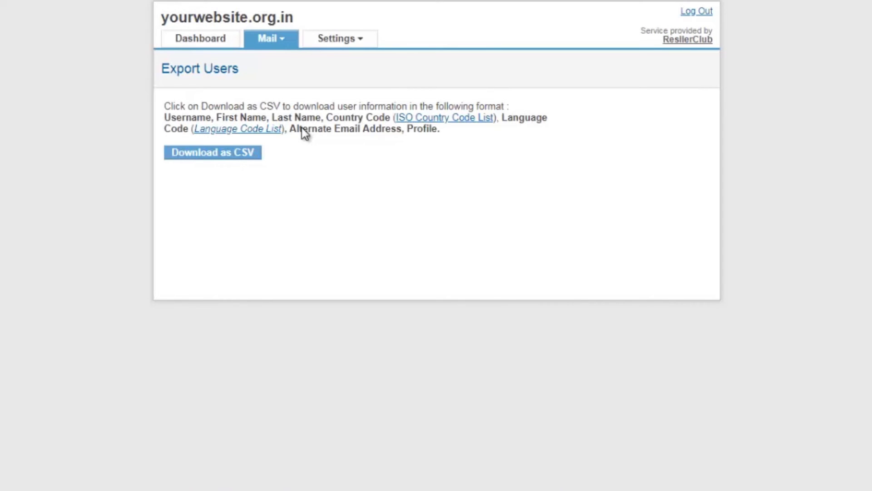
left_click(278, 44)
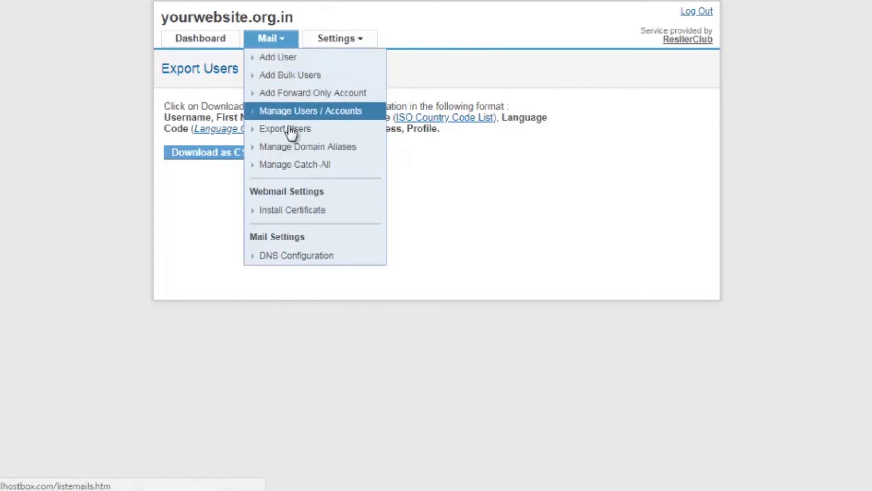
- Open Manage Domain Aliases and start a new alias to view the required MX entries
left_click(295, 151)
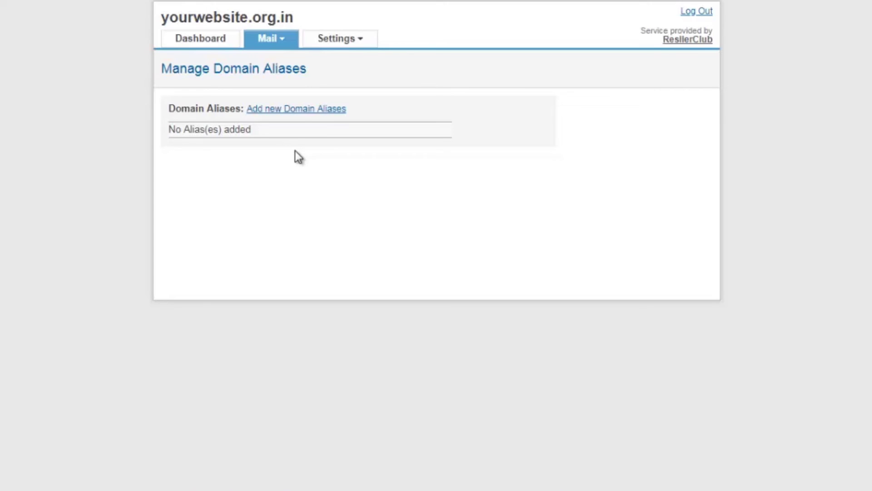
left_click(301, 110)
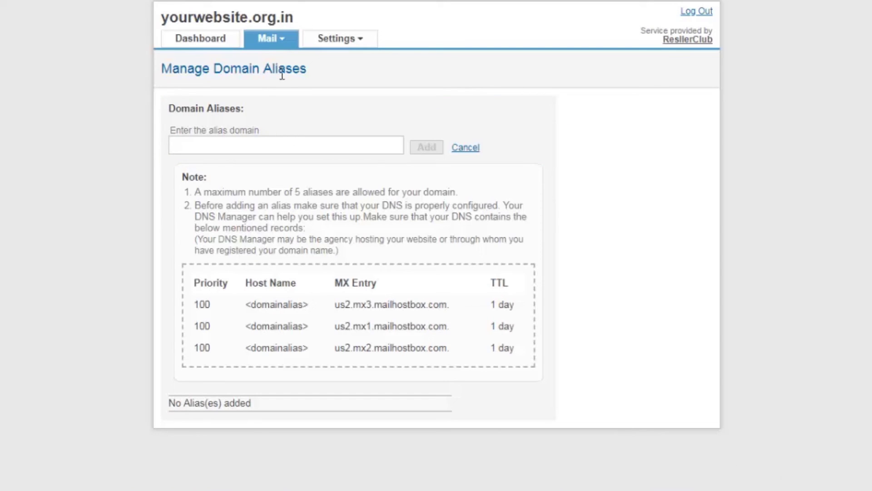
left_click(282, 39)
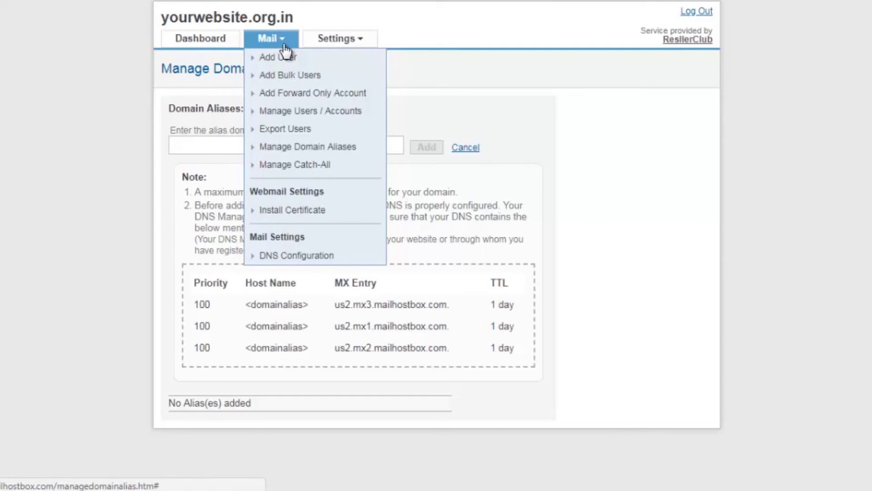
- In Manage Catch-All, choose 'Forward to the following User/Account' and focus the account field
left_click(295, 165)
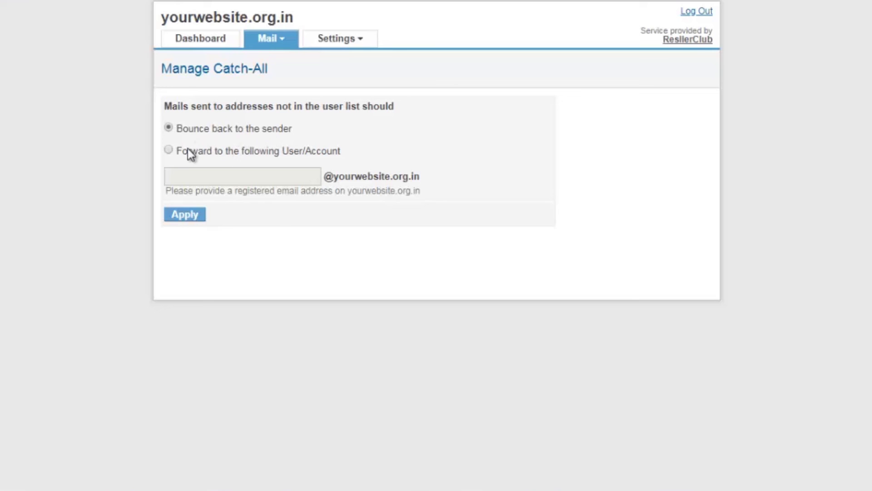
left_click(168, 150)
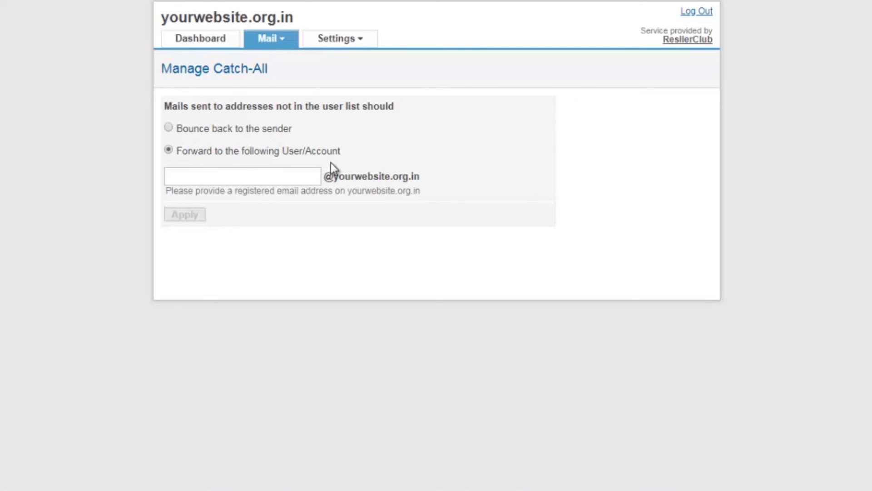
left_click(280, 177)
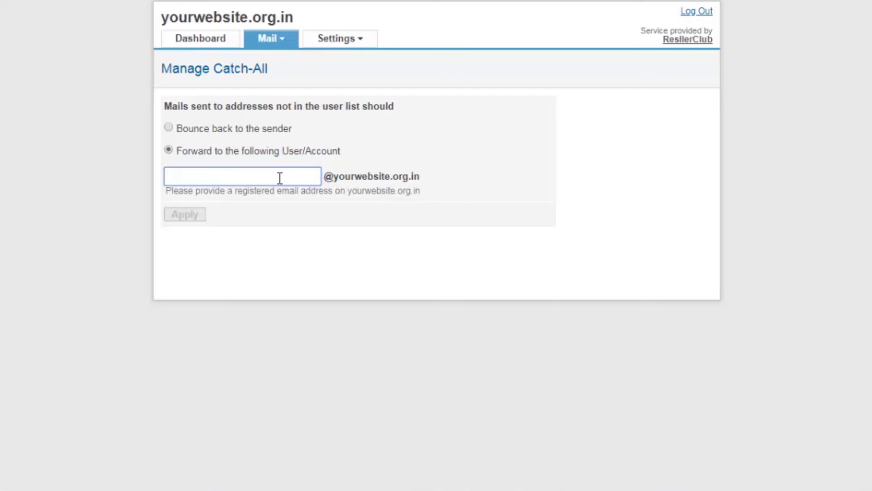
left_click(273, 41)
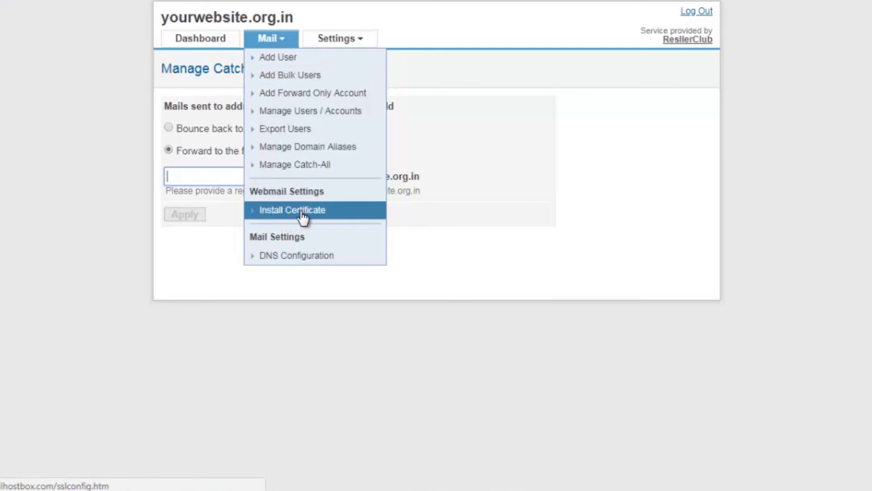
- Open Install Certificate and select webmail.yourwebsite.org.in and its CNAME target us3.proxy.mailhostbox.com
left_click(330, 218)
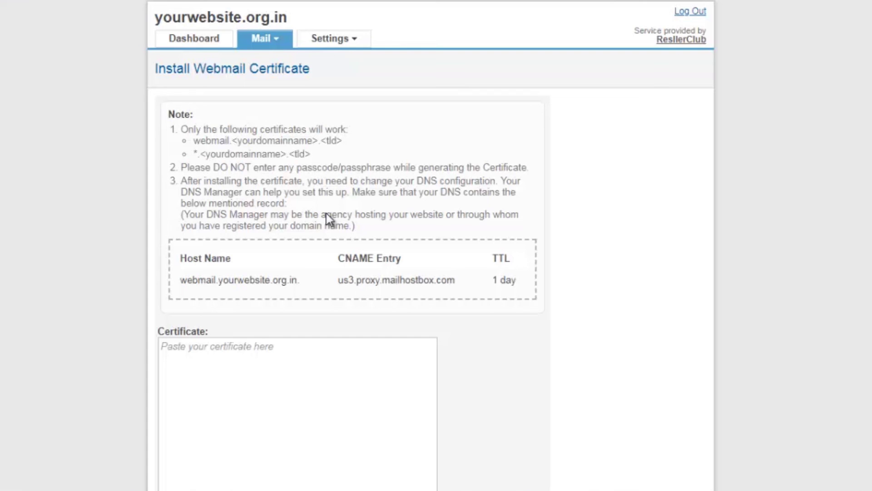
scroll(353, 319, "down", 8)
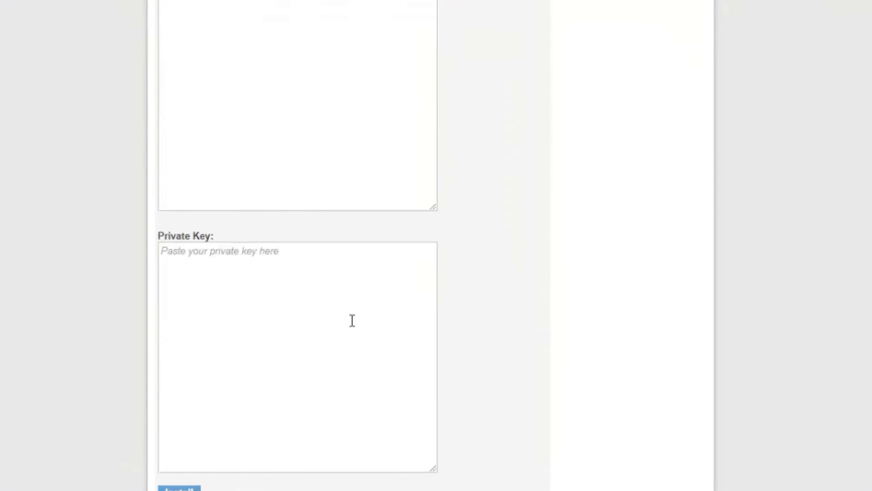
scroll(360, 343, "up", 3)
scroll(363, 343, "up", 5)
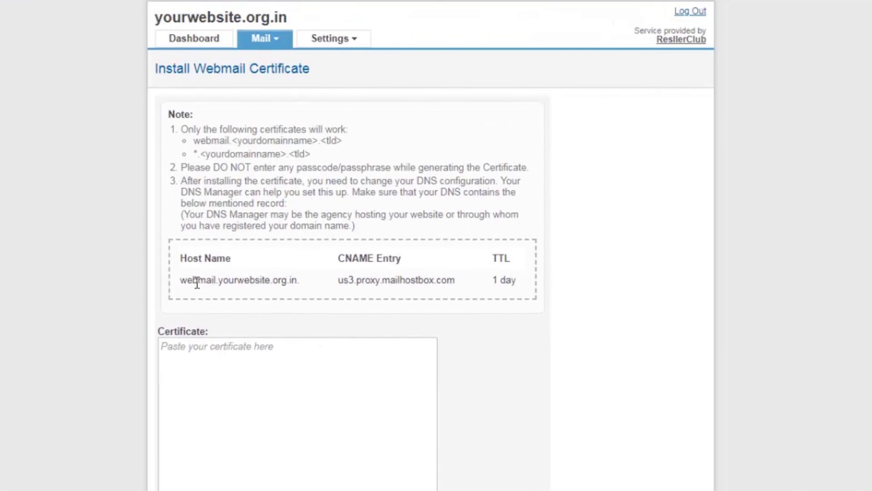
left_click_drag(182, 280, 303, 287)
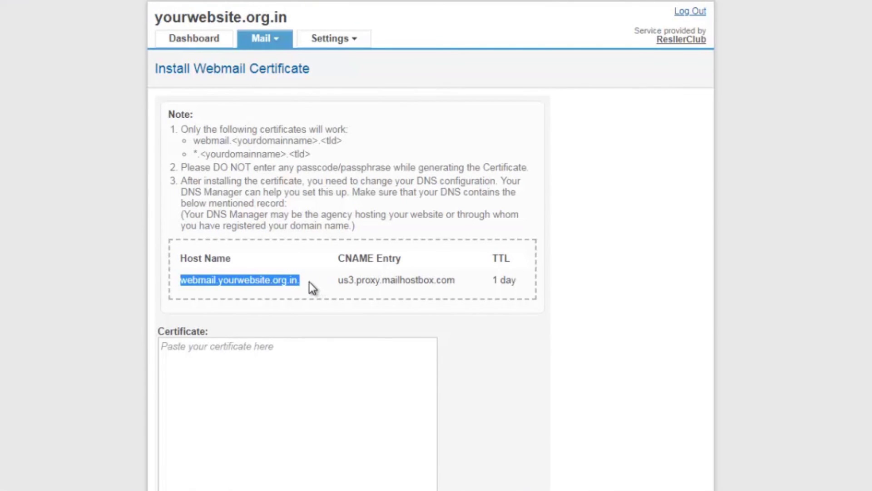
left_click_drag(339, 280, 468, 289)
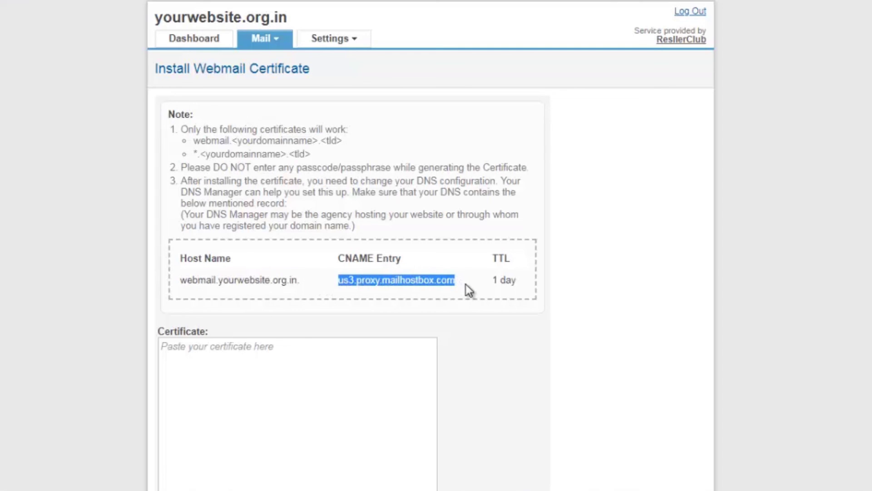